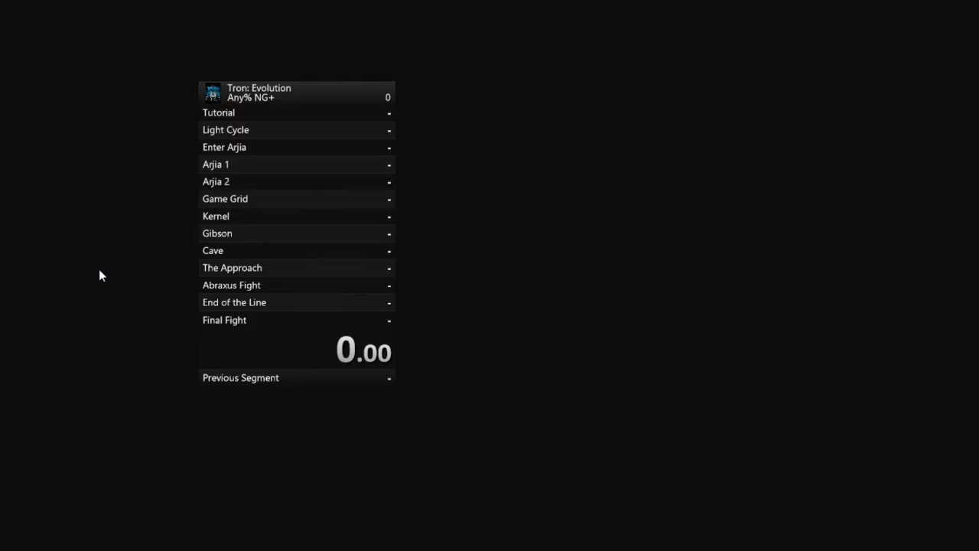
Open the Splits Editor for the Tron: Evolution Any% NG+ splits from the timer's menu
{"action": "right_click", "coordinate": [289, 162]}
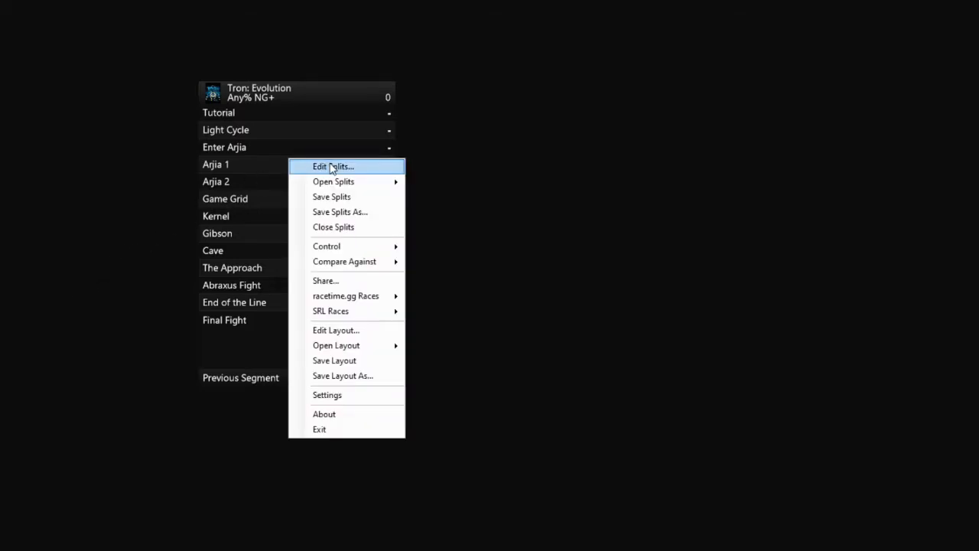
{"action": "left_click", "coordinate": [331, 166]}
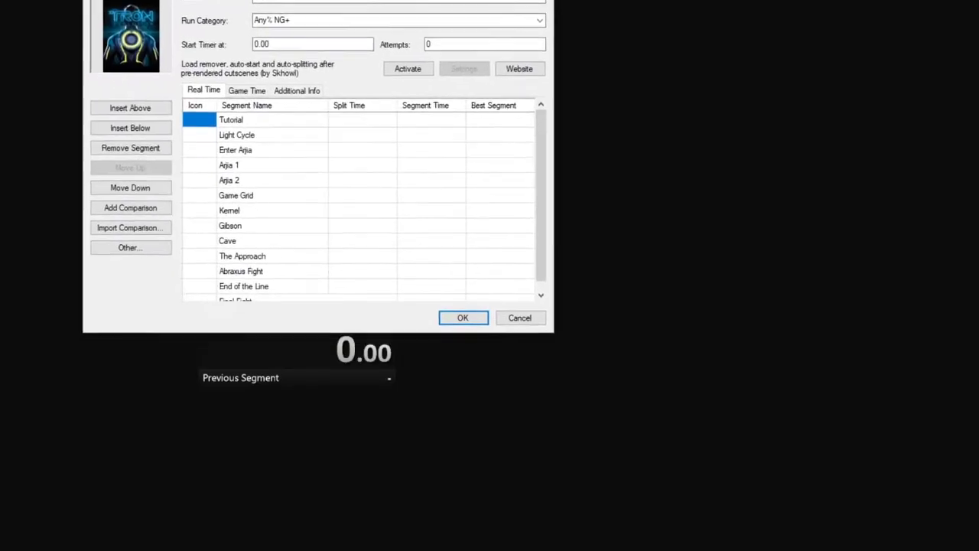
Check the Tron: Evolution game name and the Any% NG+ run category
{"action": "left_click_drag", "start_coordinate": [376, 1], "coordinate": [513, 75]}
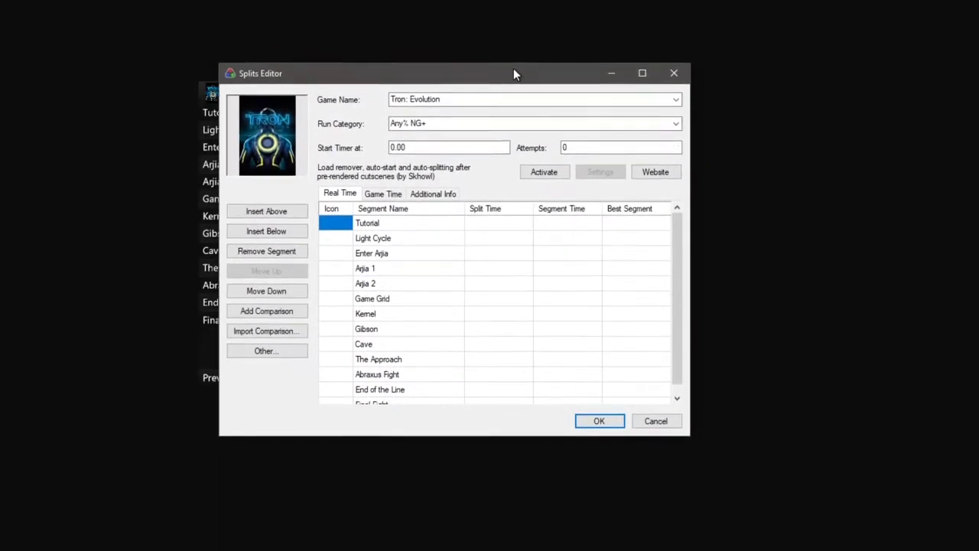
{"action": "left_click", "coordinate": [450, 105]}
{"action": "left_click_drag", "start_coordinate": [451, 104], "coordinate": [392, 103]}
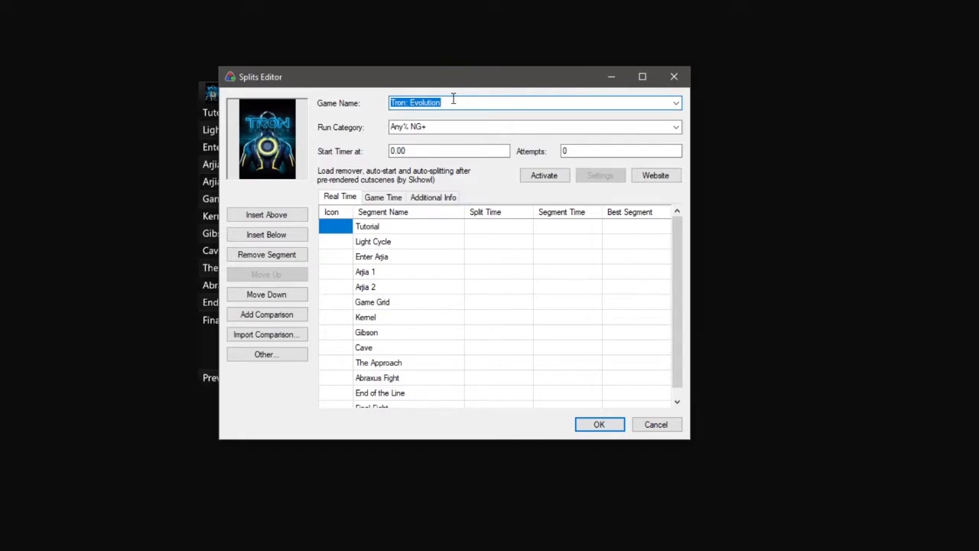
{"action": "left_click", "coordinate": [470, 127]}
{"action": "left_click", "coordinate": [676, 127]}
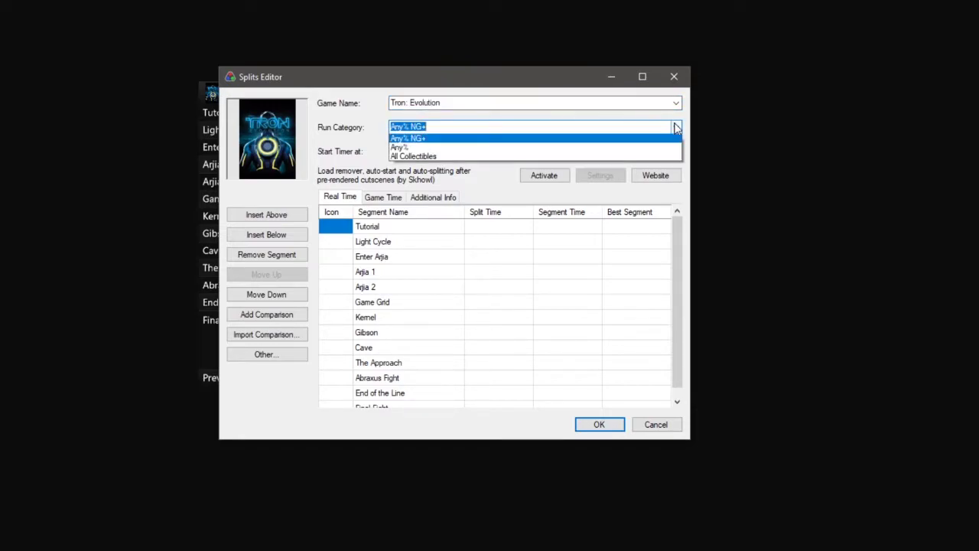
{"action": "left_click", "coordinate": [466, 125]}
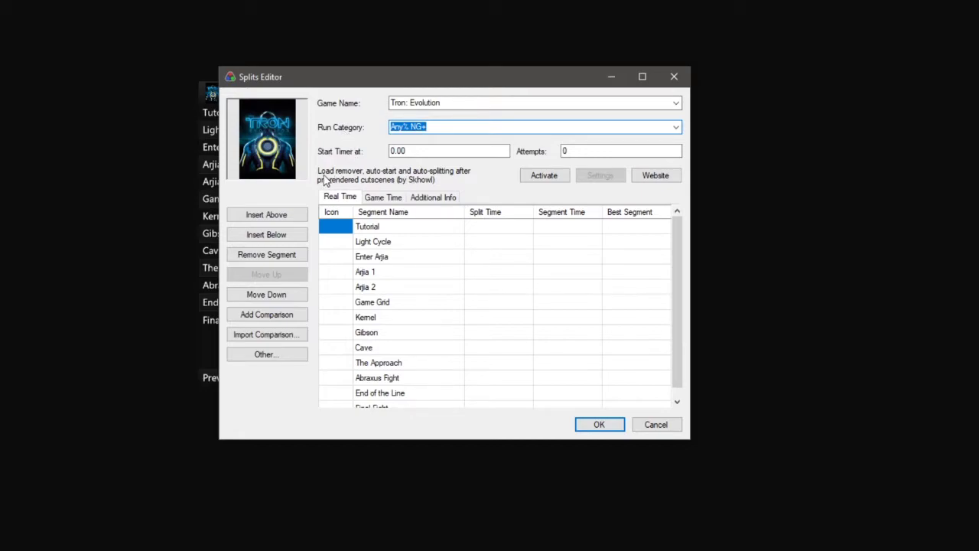
Activate the Tron: Evolution load remover/auto-splitter and open its Settings
{"action": "left_click_drag", "start_coordinate": [315, 86], "coordinate": [295, 99]}
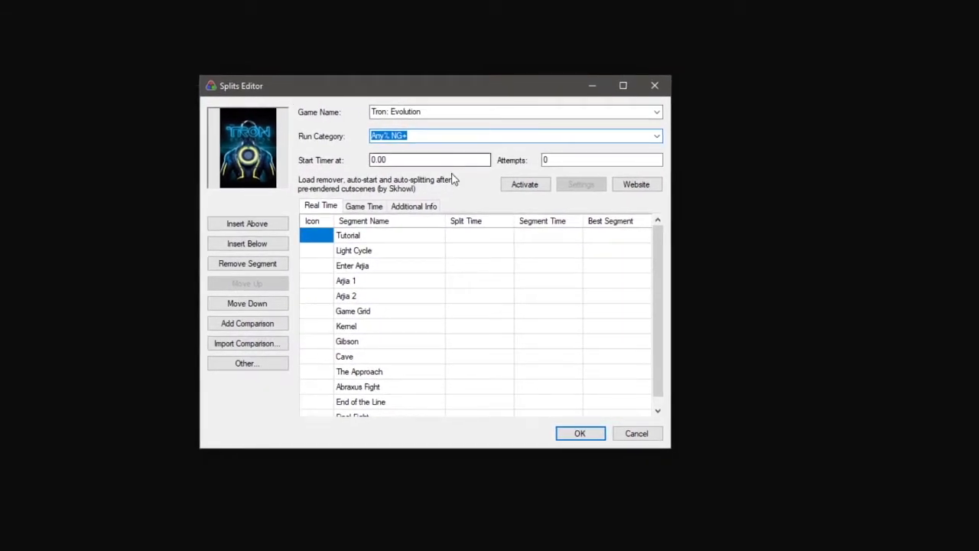
{"action": "left_click", "coordinate": [544, 185]}
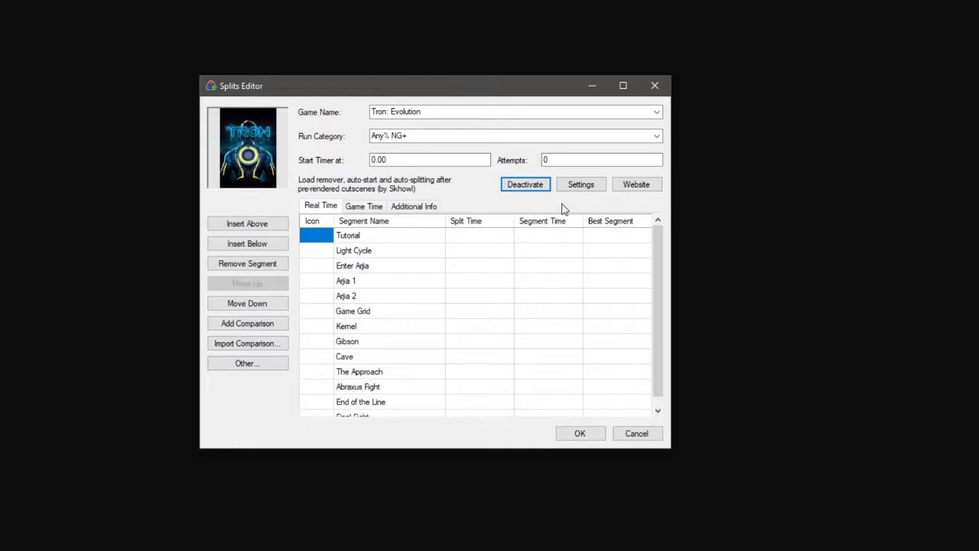
{"action": "left_click", "coordinate": [594, 191]}
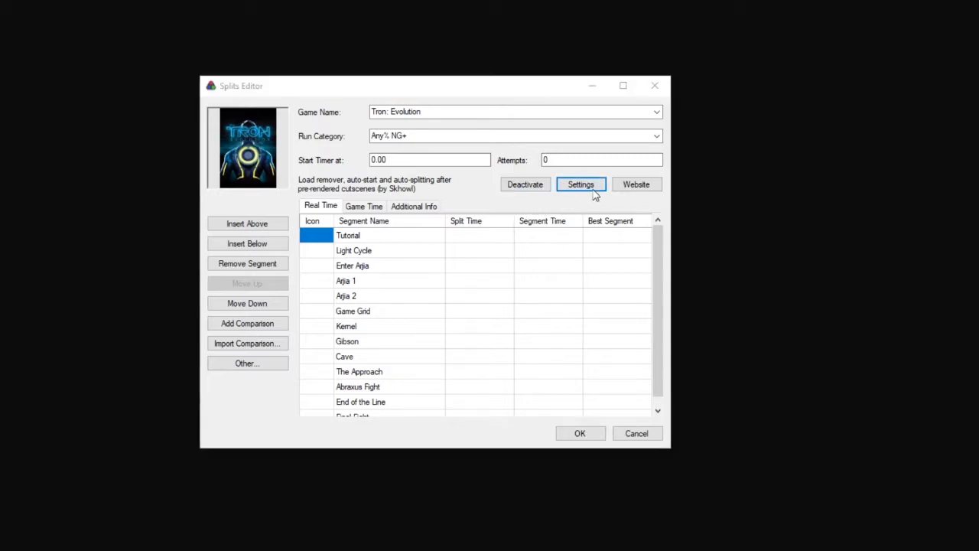
Collapse the Chapter 1–3 cutscene options, review the split list, and accept the auto-splitter settings
{"action": "left_click_drag", "start_coordinate": [485, 90], "coordinate": [397, 100]}
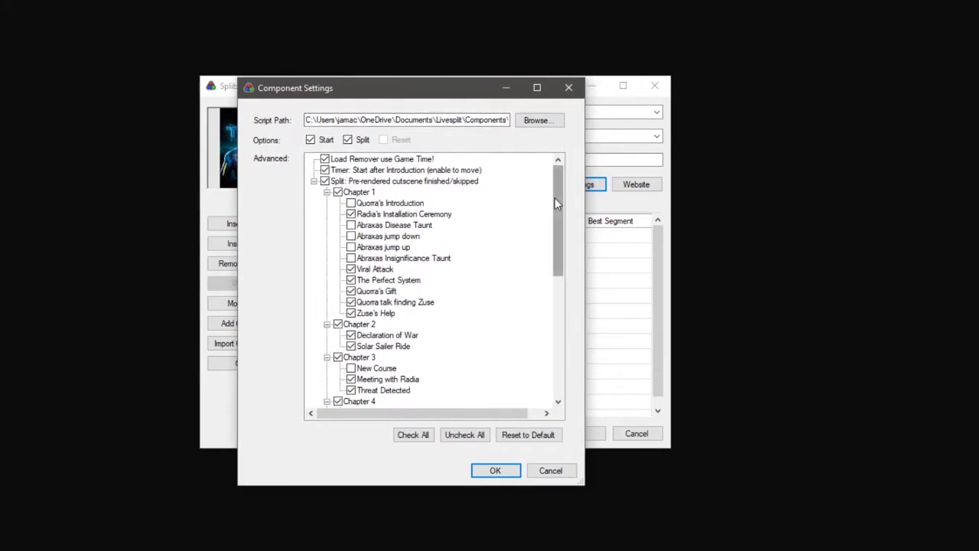
{"action": "left_click_drag", "start_coordinate": [555, 198], "coordinate": [464, 212]}
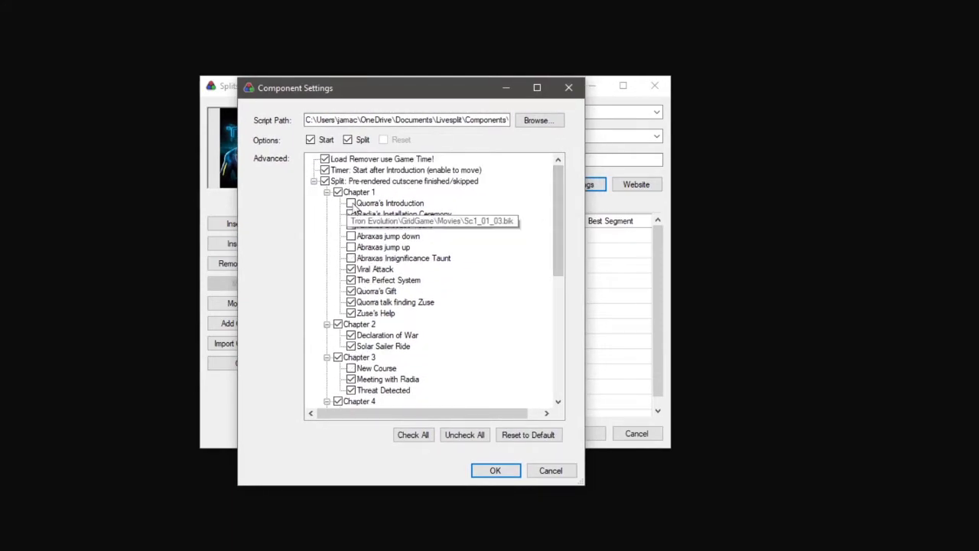
{"action": "left_click", "coordinate": [327, 192]}
{"action": "left_click", "coordinate": [327, 202]}
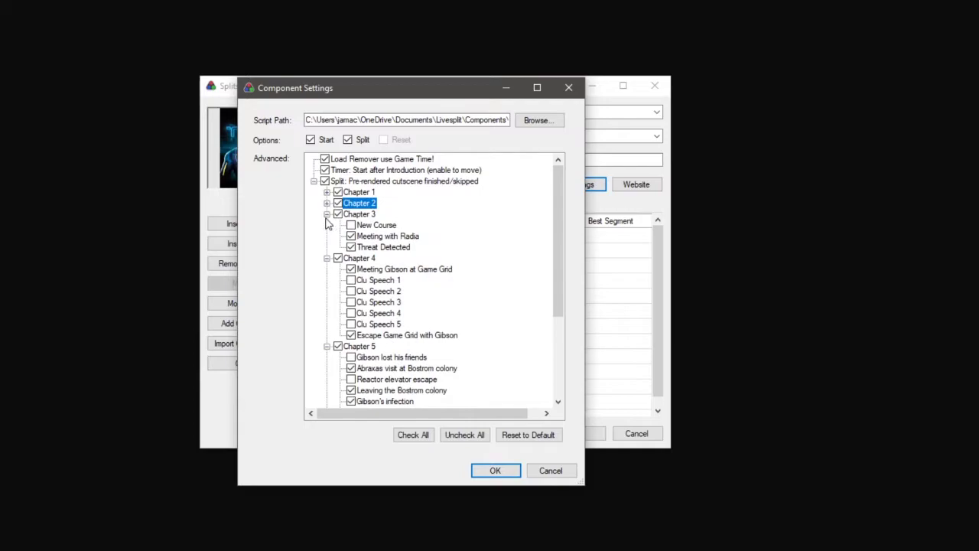
{"action": "left_click", "coordinate": [327, 214]}
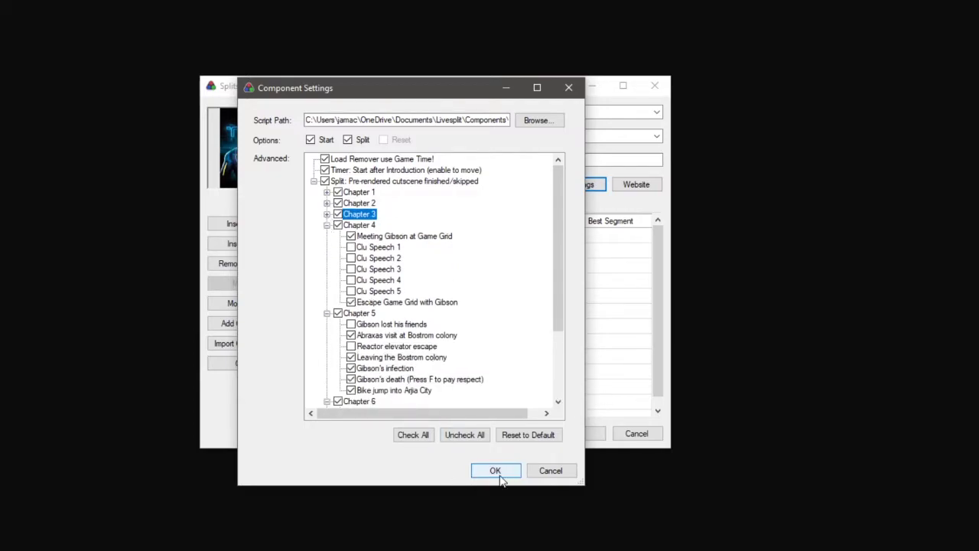
{"action": "scroll", "coordinate": [555, 271], "scroll_direction": "down", "scroll_amount": 3}
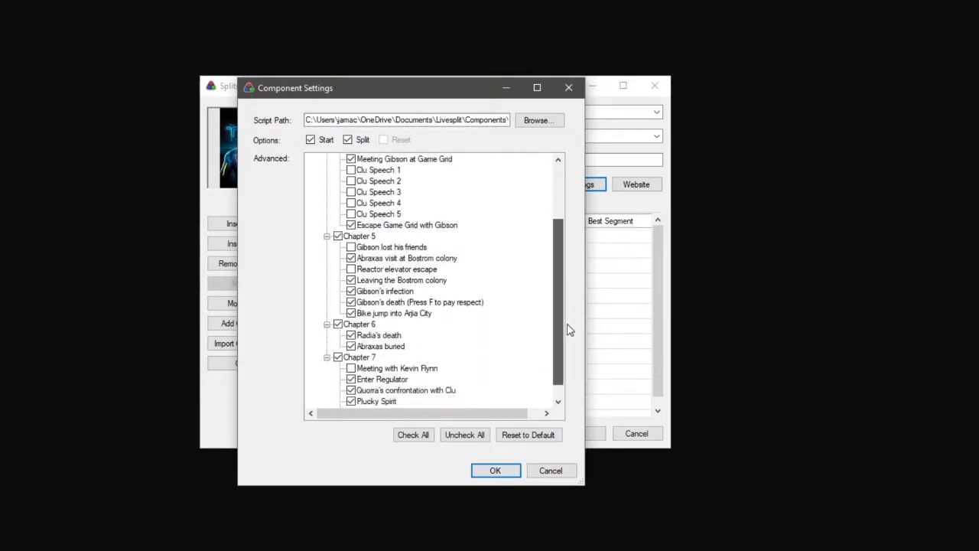
{"action": "left_click", "coordinate": [507, 471]}
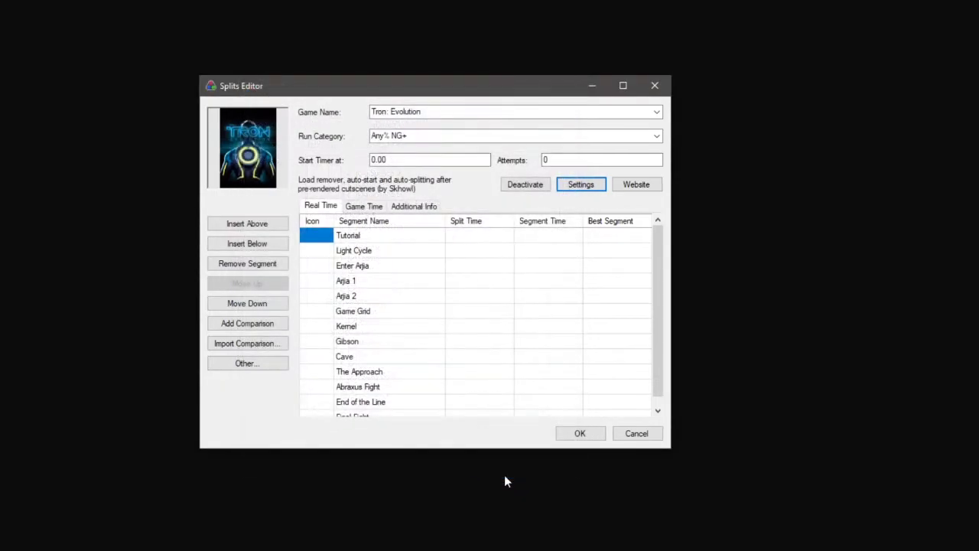
Save the Tron: Evolution splits and switch Compare Against from Real Time to Game Time
{"action": "left_click", "coordinate": [569, 437]}
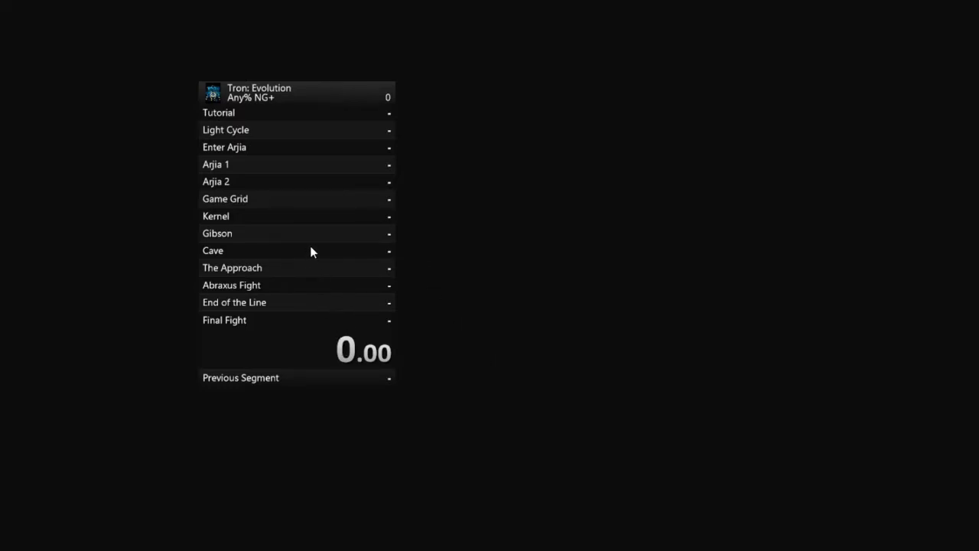
{"action": "right_click", "coordinate": [303, 145]}
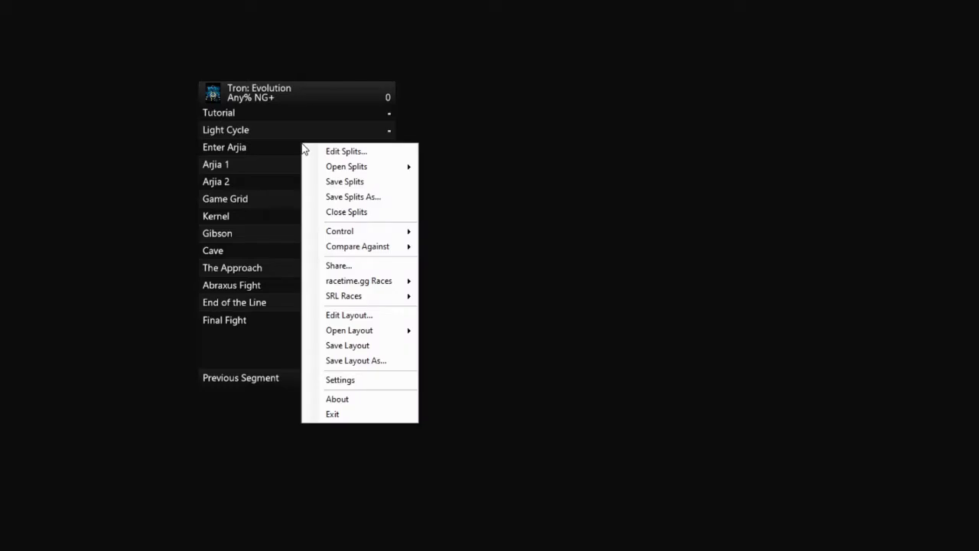
{"action": "mouse_move", "coordinate": [370, 254]}
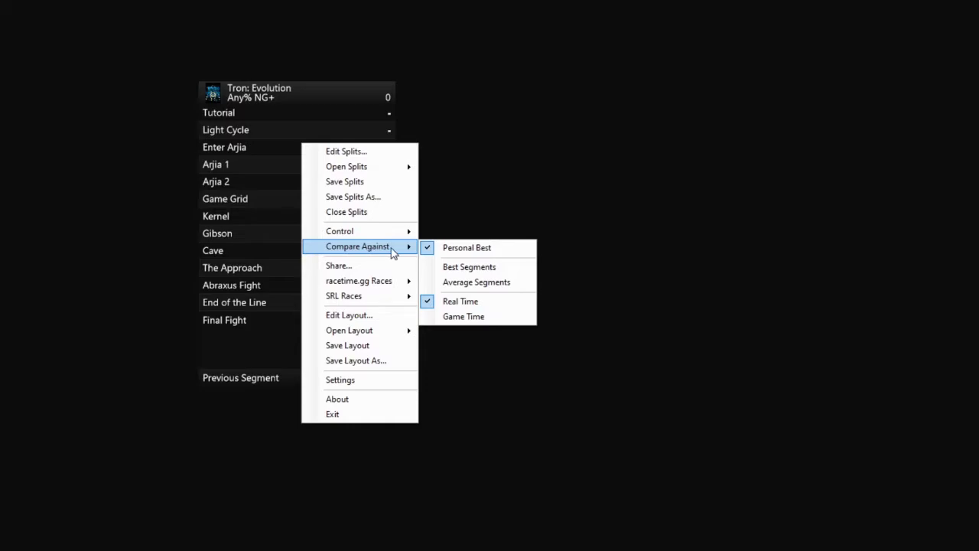
{"action": "left_click", "coordinate": [462, 317]}
{"action": "right_click", "coordinate": [306, 183]}
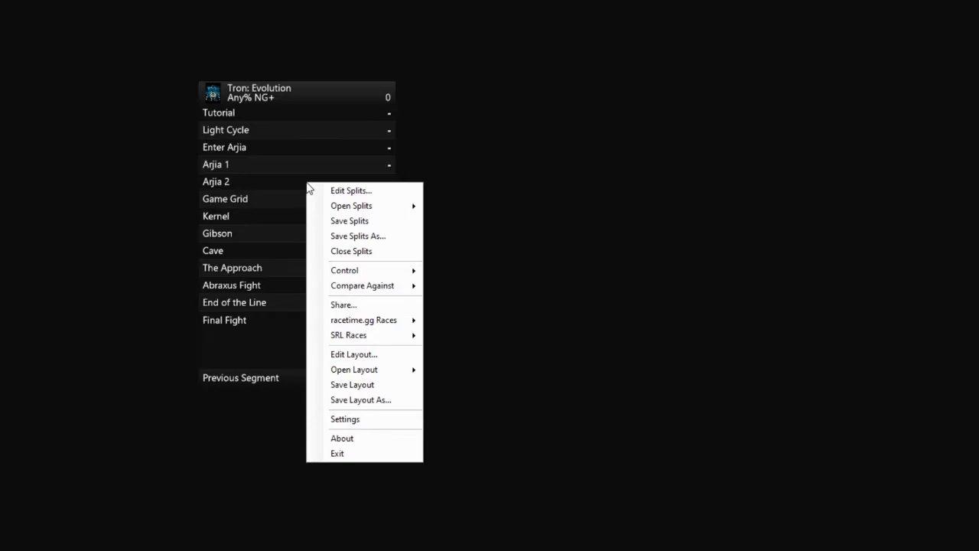
{"action": "left_click", "coordinate": [223, 218]}
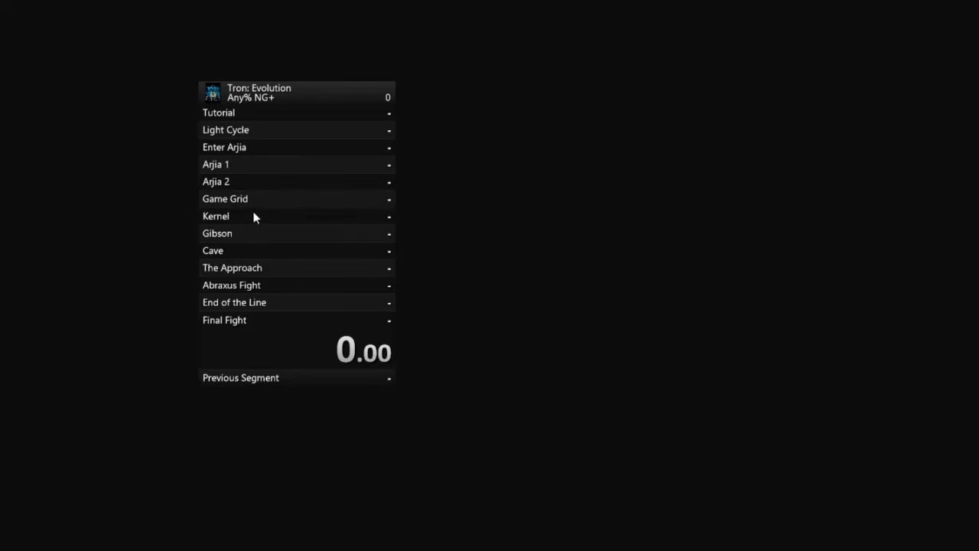
{"action": "right_click", "coordinate": [253, 212]}
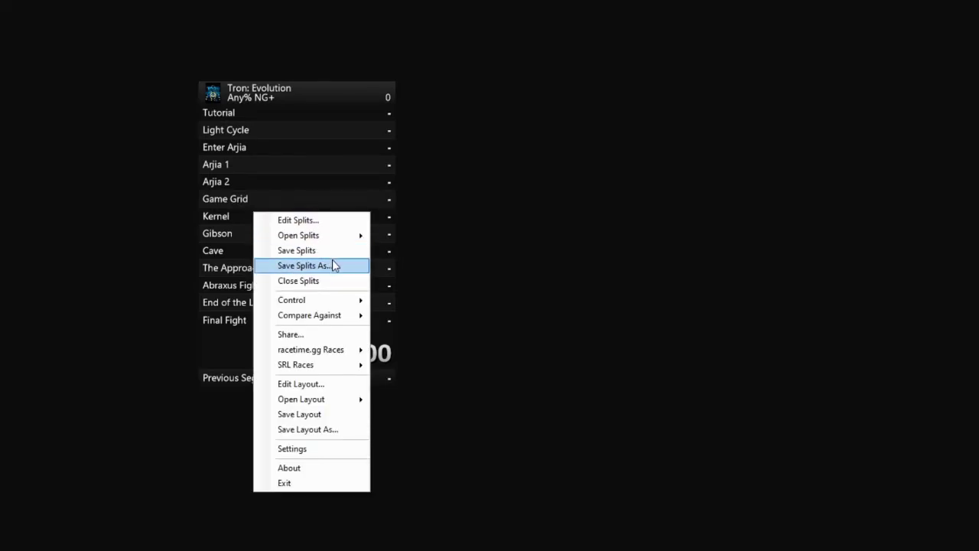
{"action": "left_click", "coordinate": [308, 385]}
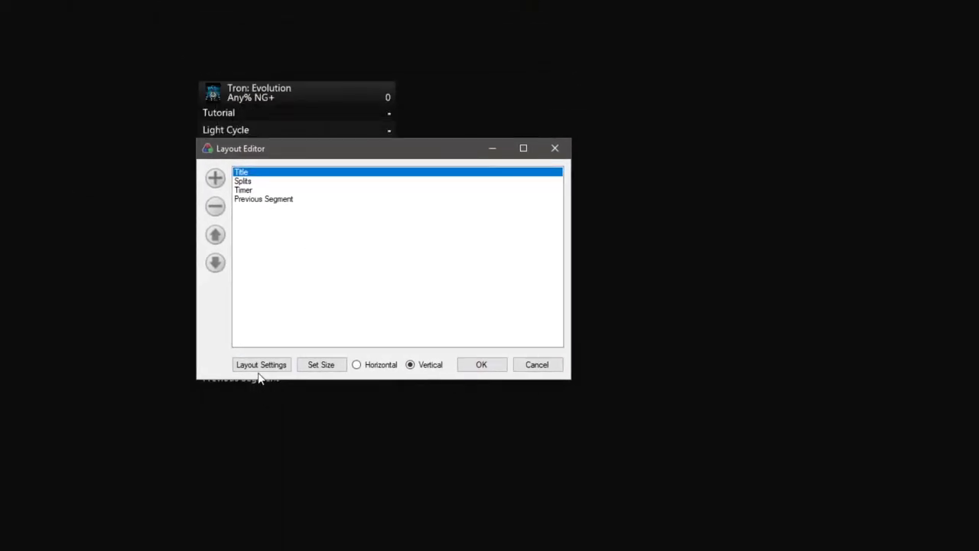
{"action": "left_click", "coordinate": [255, 368]}
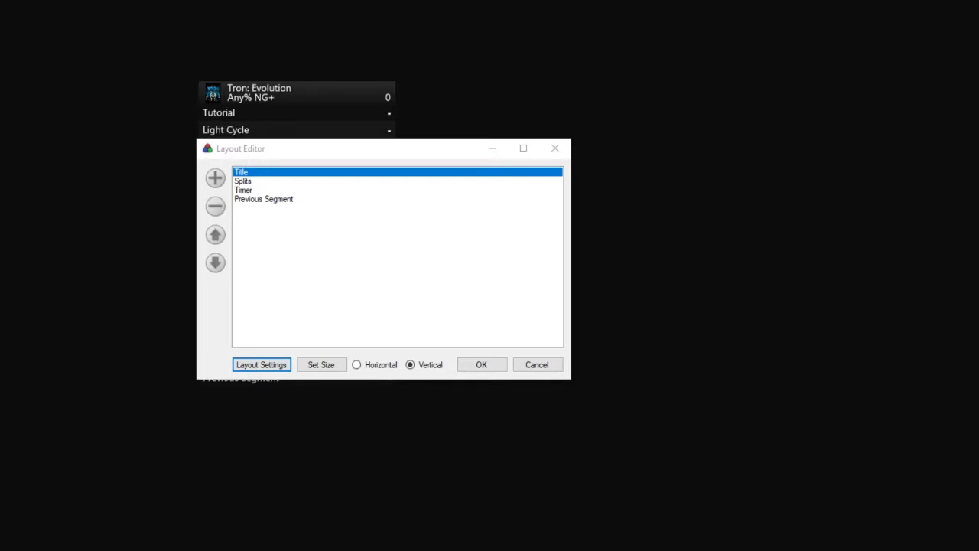
{"action": "left_click_drag", "start_coordinate": [214, 25], "coordinate": [242, 146]}
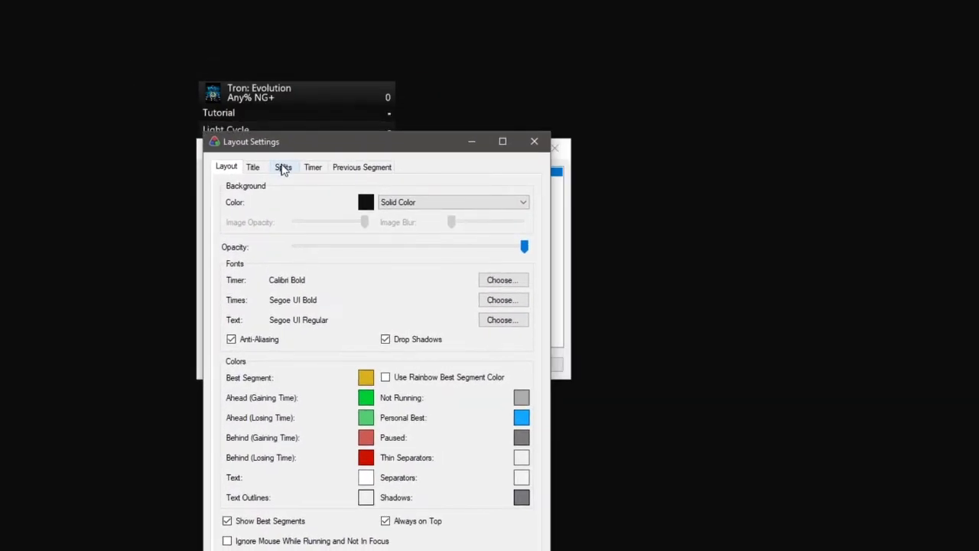
{"action": "left_click", "coordinate": [282, 168]}
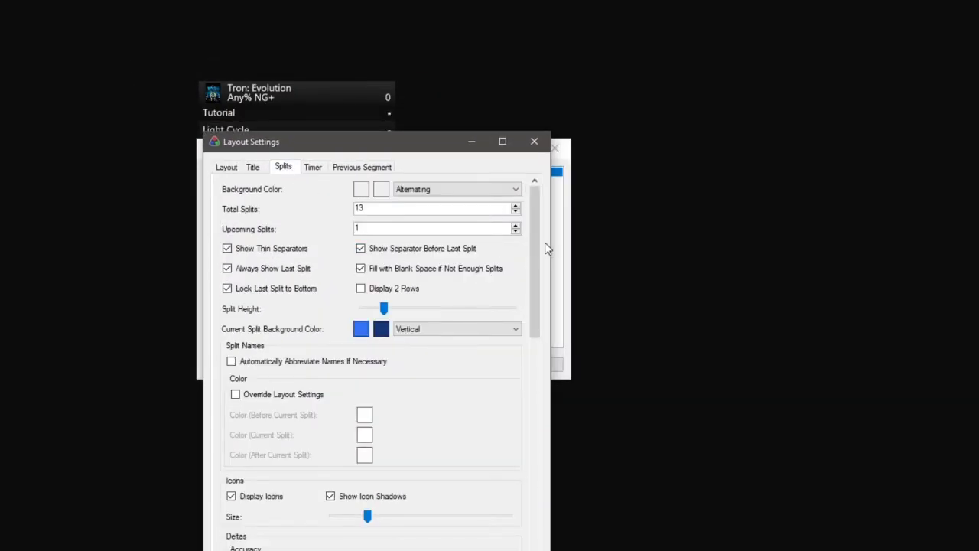
{"action": "left_click_drag", "start_coordinate": [535, 240], "coordinate": [556, 458]}
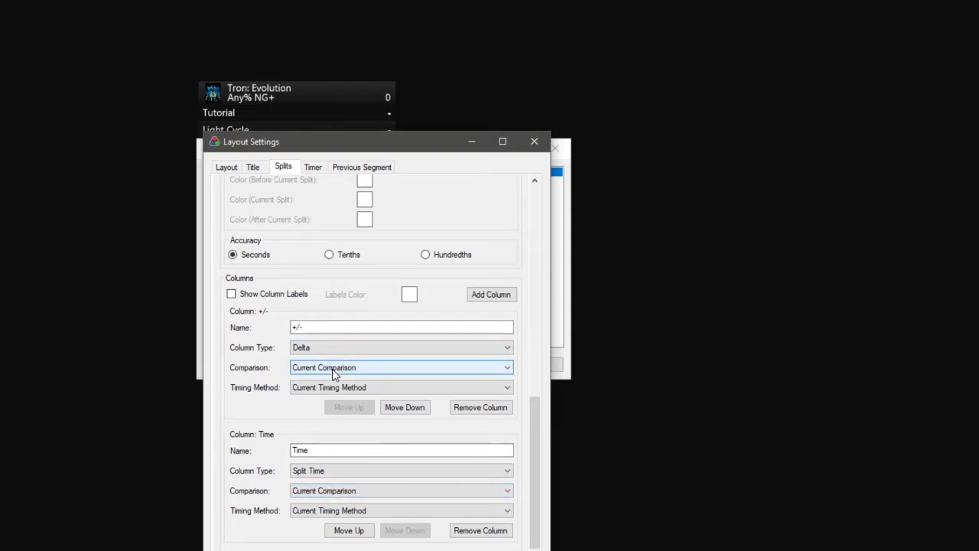
{"action": "left_click", "coordinate": [309, 512]}
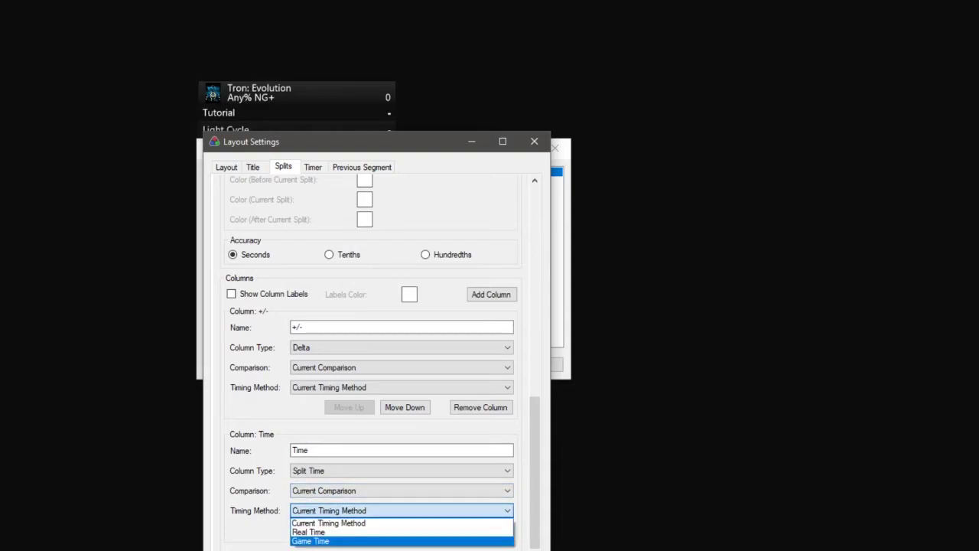
{"action": "left_click", "coordinate": [317, 493]}
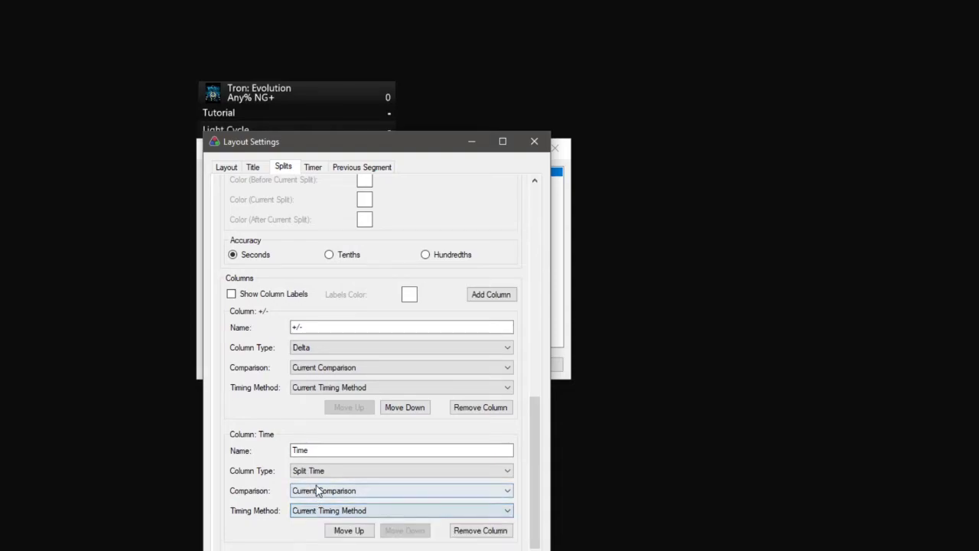
{"action": "left_click", "coordinate": [310, 388]}
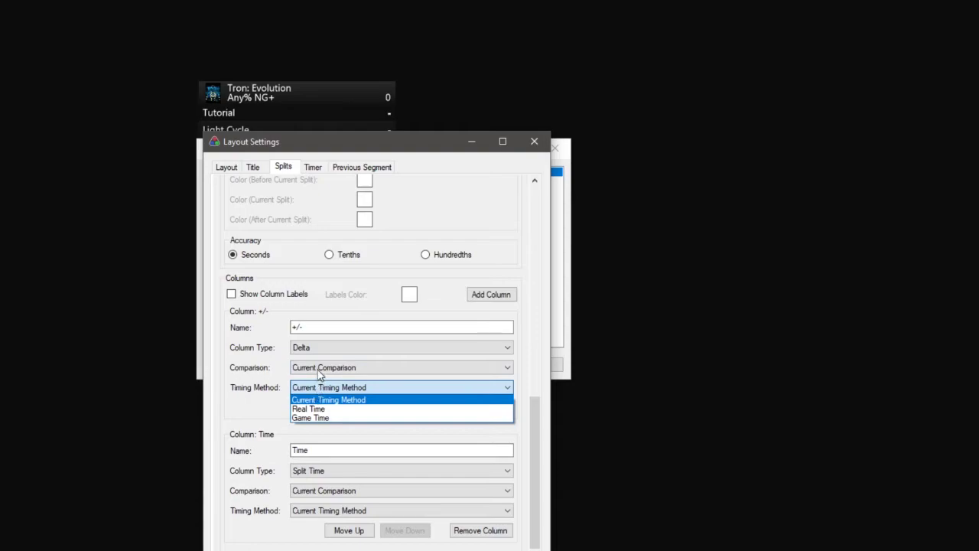
{"action": "left_click", "coordinate": [320, 371]}
{"action": "left_click", "coordinate": [319, 370]}
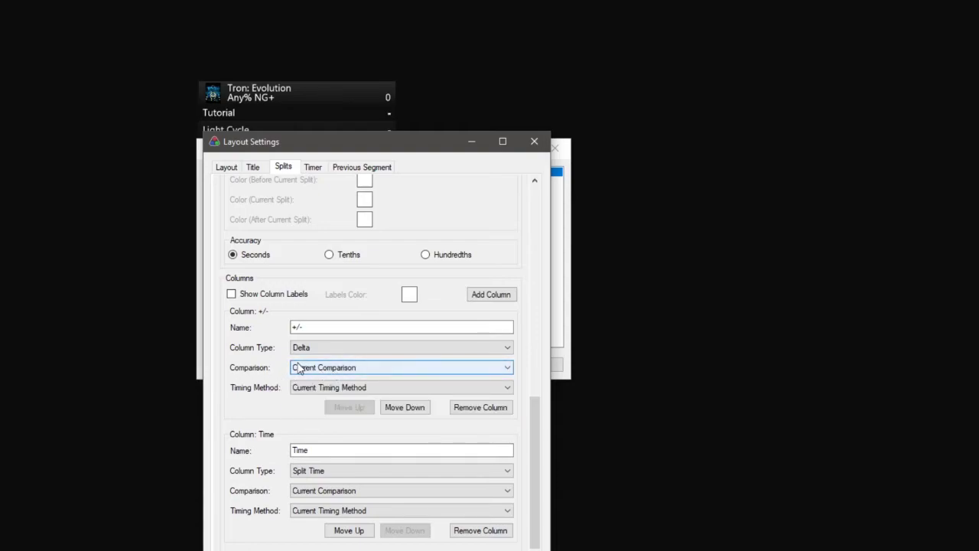
{"action": "left_click", "coordinate": [297, 450]}
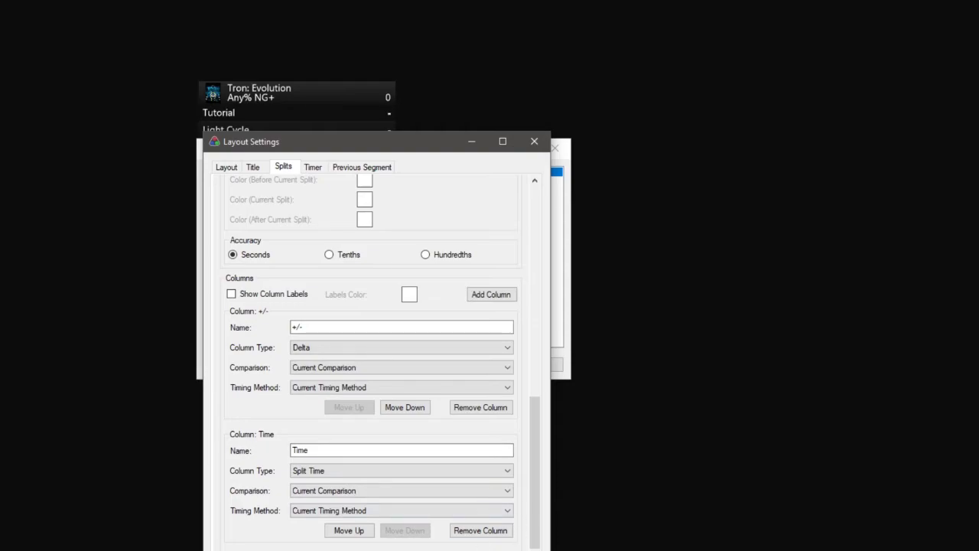
{"action": "left_click", "coordinate": [483, 547]}
Close the Layout Editor and load the BioShock Infinite Any% (PC) splits file
{"action": "left_click", "coordinate": [463, 372]}
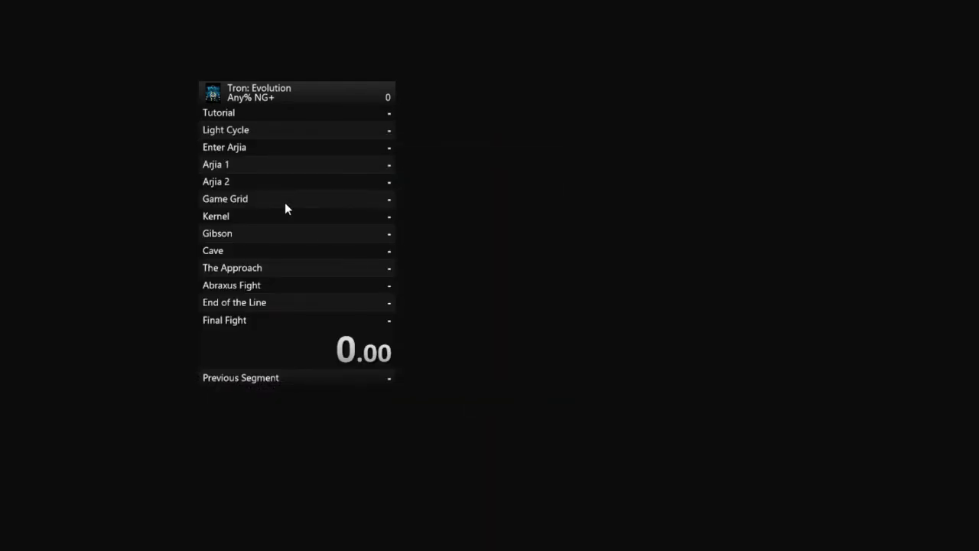
{"action": "right_click", "coordinate": [282, 201]}
{"action": "mouse_move", "coordinate": [349, 306]}
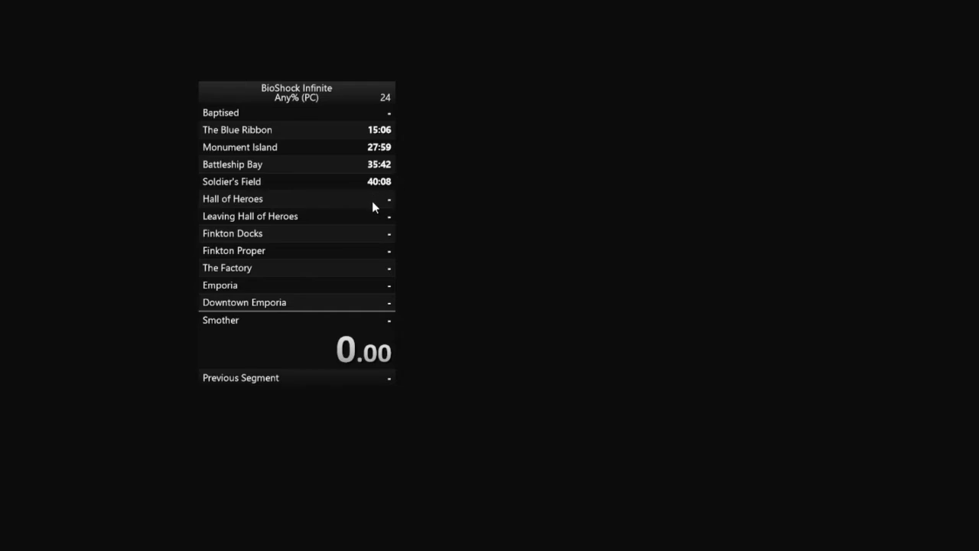
Add a Control > Scriptable Auto Splitter component to the layout
{"action": "right_click", "coordinate": [334, 208]}
{"action": "left_click", "coordinate": [389, 384]}
{"action": "left_click_drag", "start_coordinate": [216, 120], "coordinate": [264, 145]}
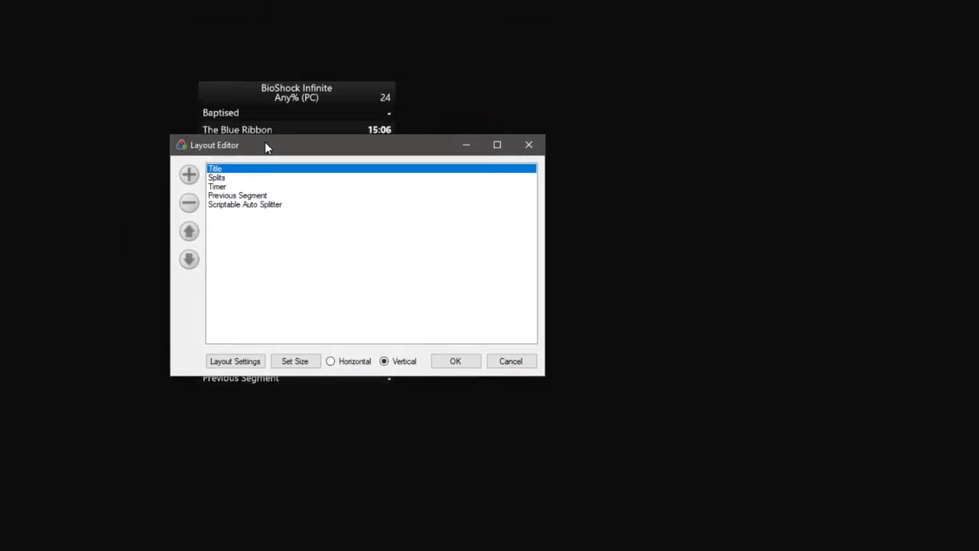
{"action": "left_click", "coordinate": [189, 174]}
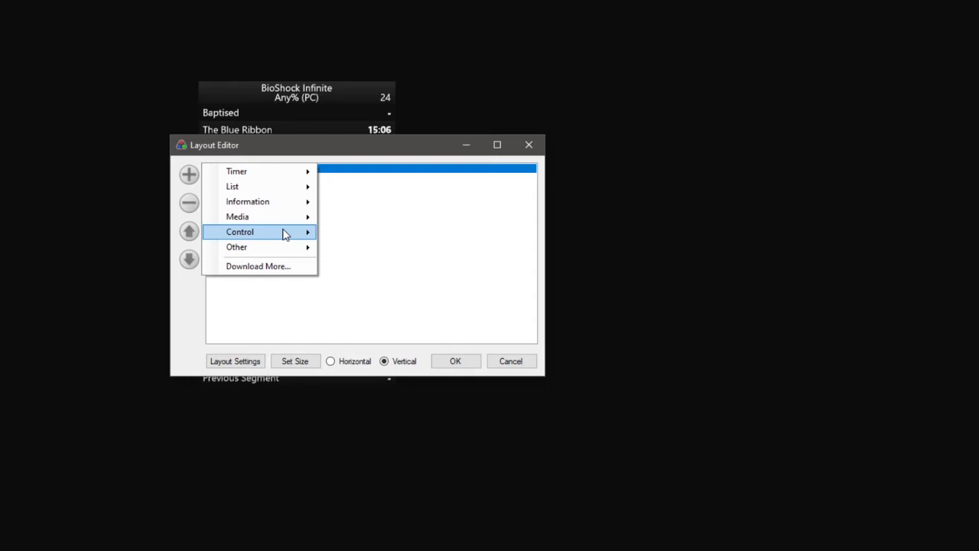
{"action": "mouse_move", "coordinate": [284, 234]}
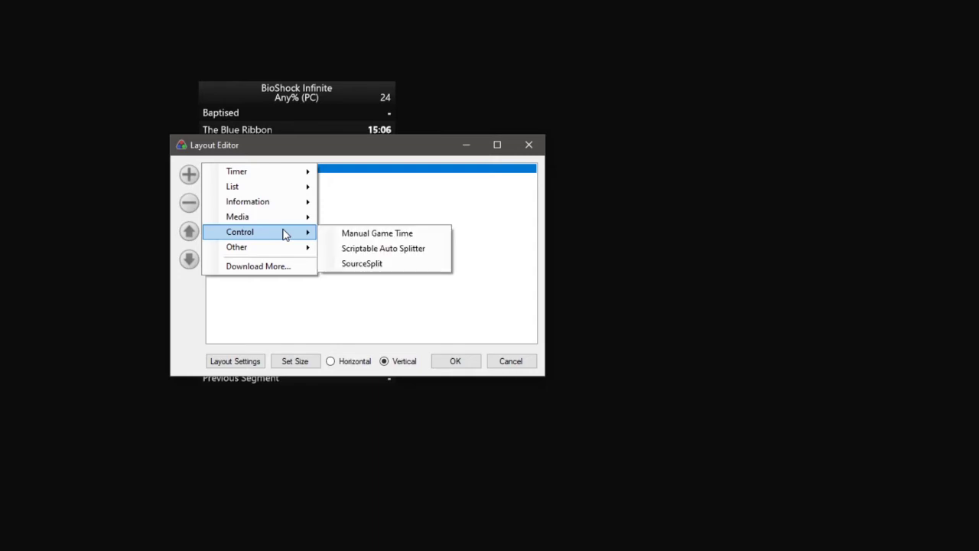
{"action": "left_click", "coordinate": [383, 248]}
{"action": "left_click", "coordinate": [238, 195]}
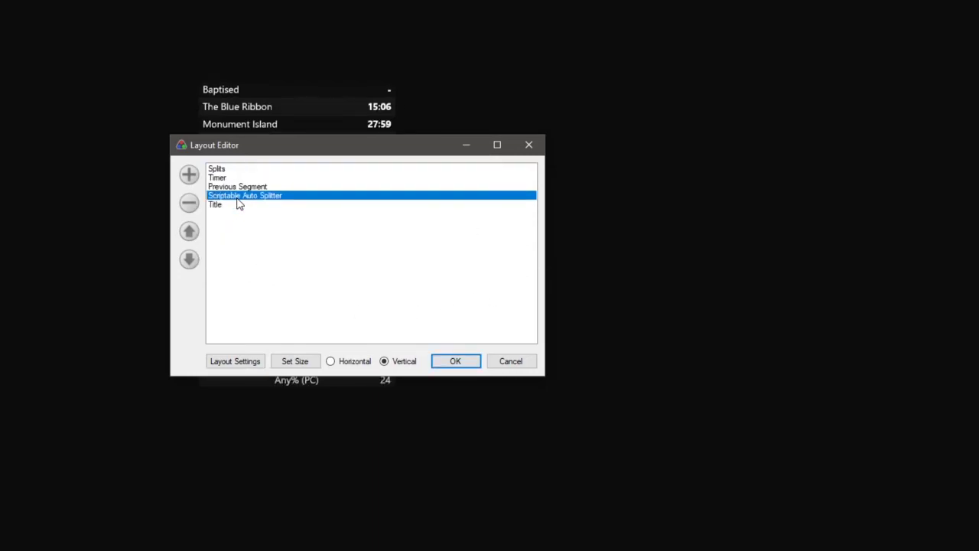
Verify the Scriptable Auto Splitter loads BioInf.asl with Start enabled in Layout Settings
{"action": "left_click", "coordinate": [235, 361]}
{"action": "left_click_drag", "start_coordinate": [318, 90], "coordinate": [339, 157]}
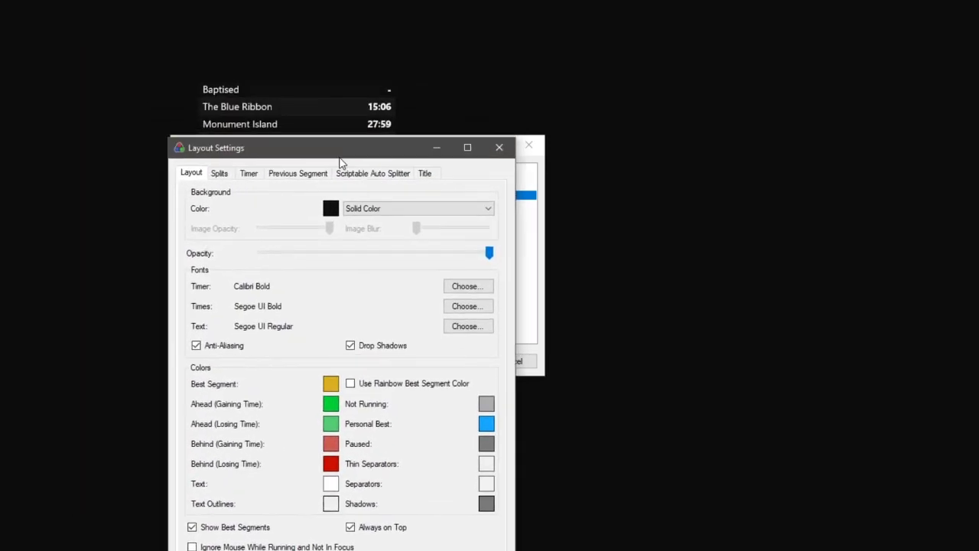
{"action": "left_click", "coordinate": [350, 173]}
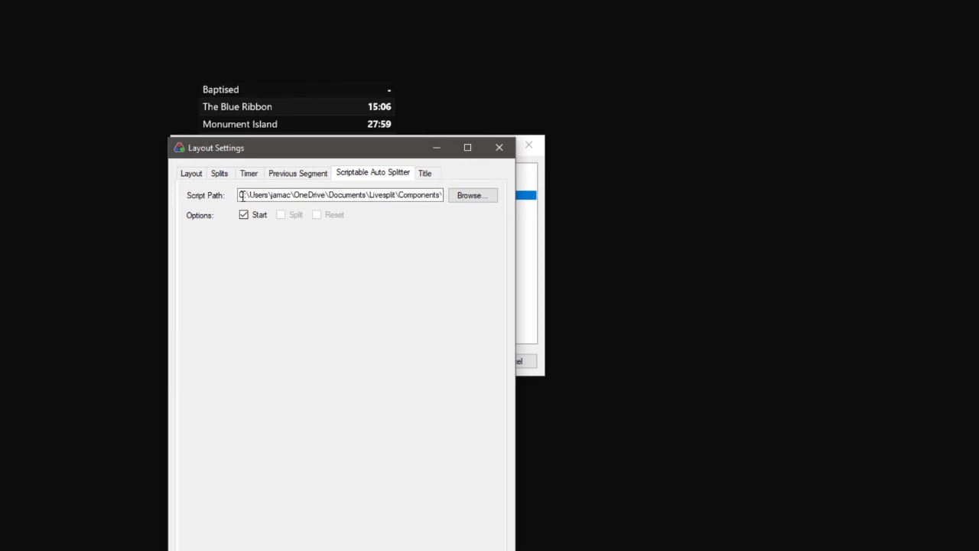
{"action": "left_click_drag", "start_coordinate": [241, 196], "coordinate": [486, 196]}
{"action": "left_click", "coordinate": [422, 196]}
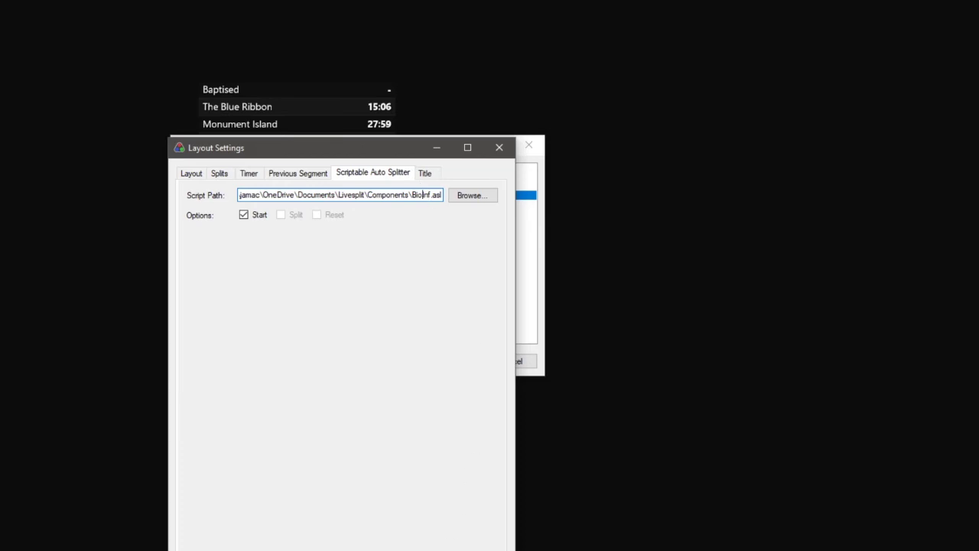
{"action": "key", "text": "Return"}
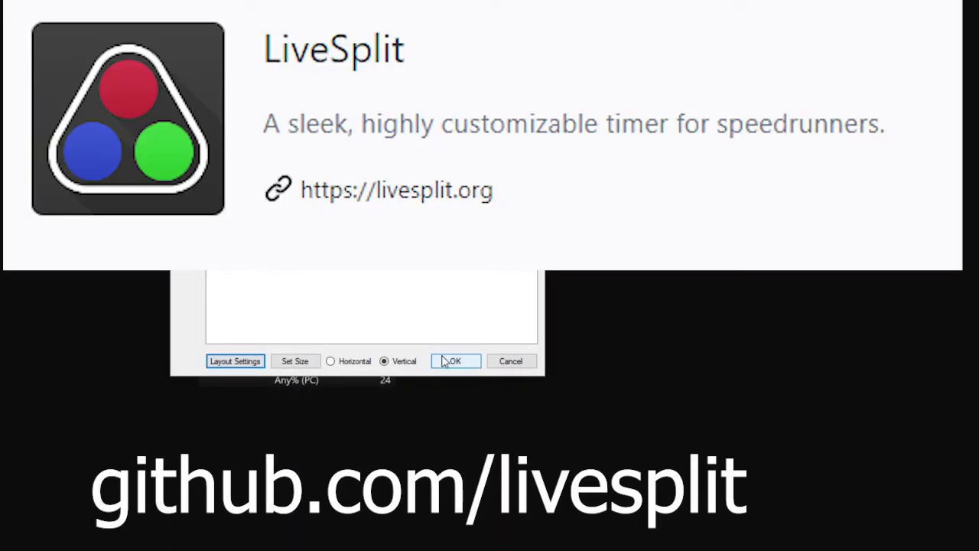